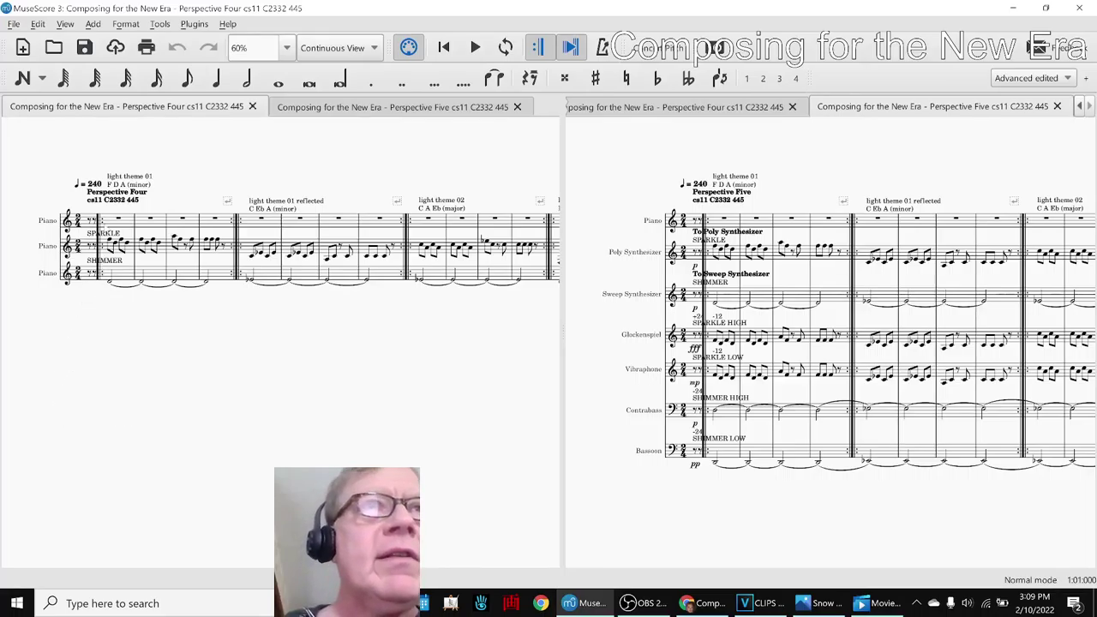
Play the piano score briefly from its first measure, then stop it.
left_click(129, 225)
left_click(79, 358)
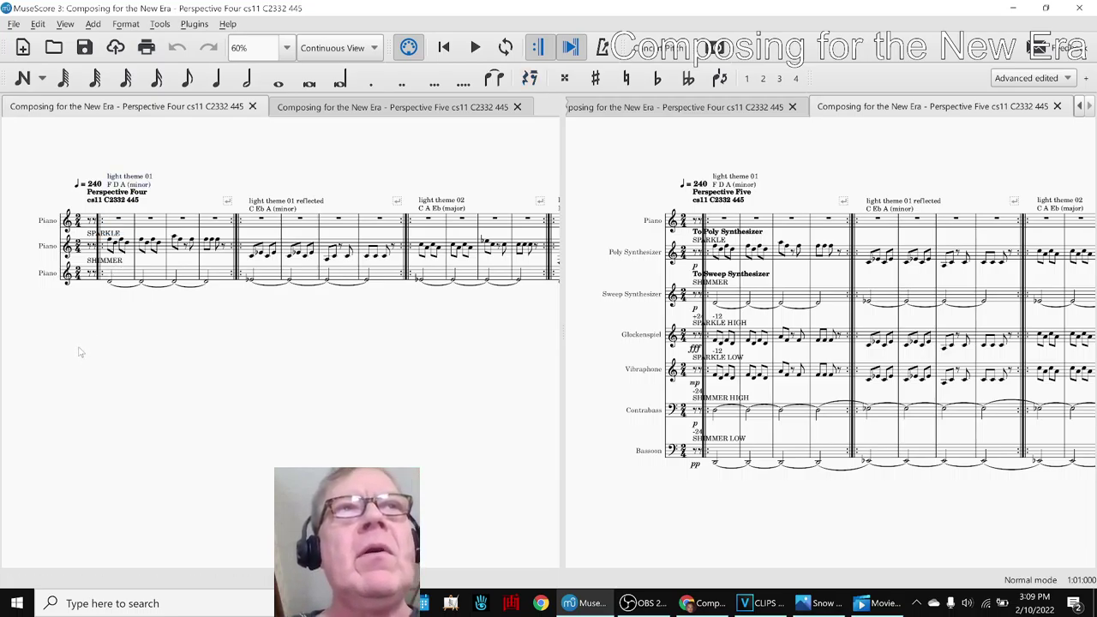
key("space")
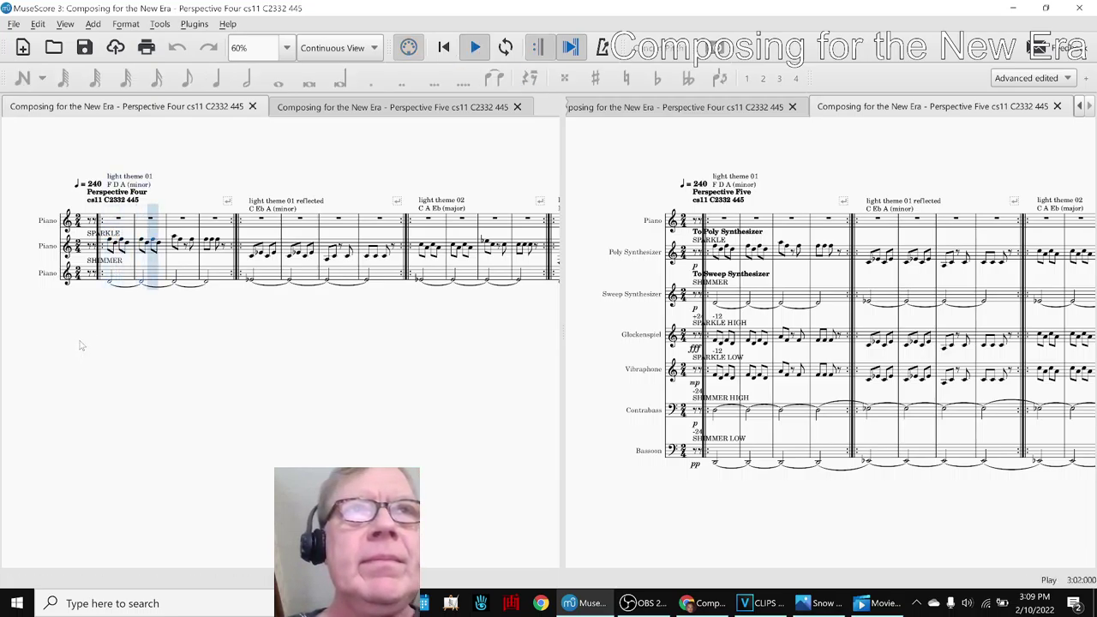
key("space")
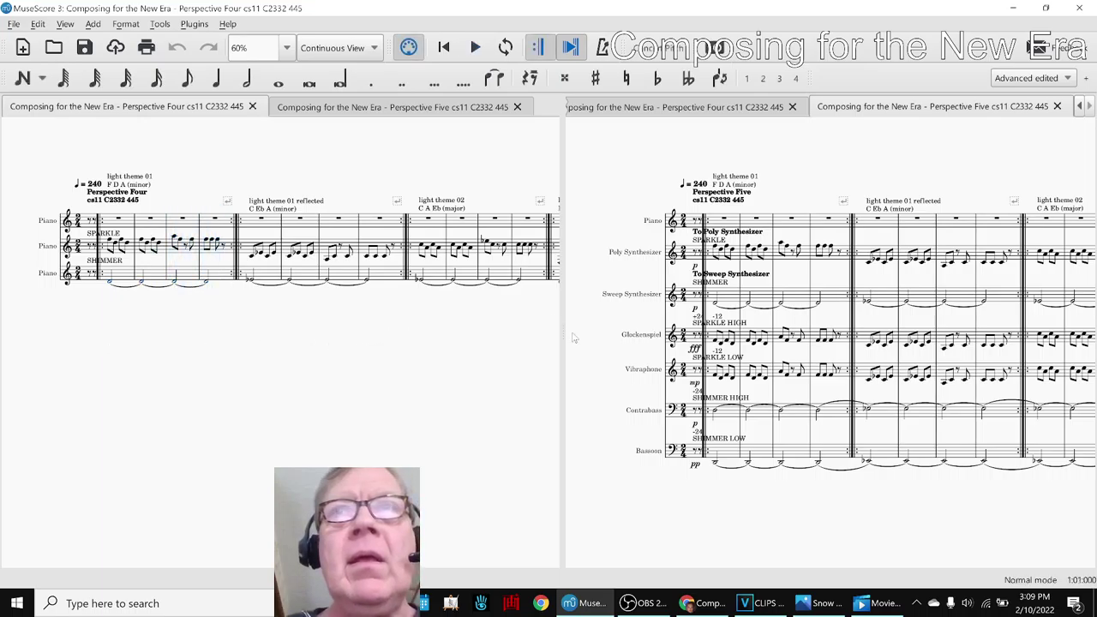
Switch to the Perspective Five timbre score and play it briefly from the start.
left_click(732, 459)
left_click(653, 510)
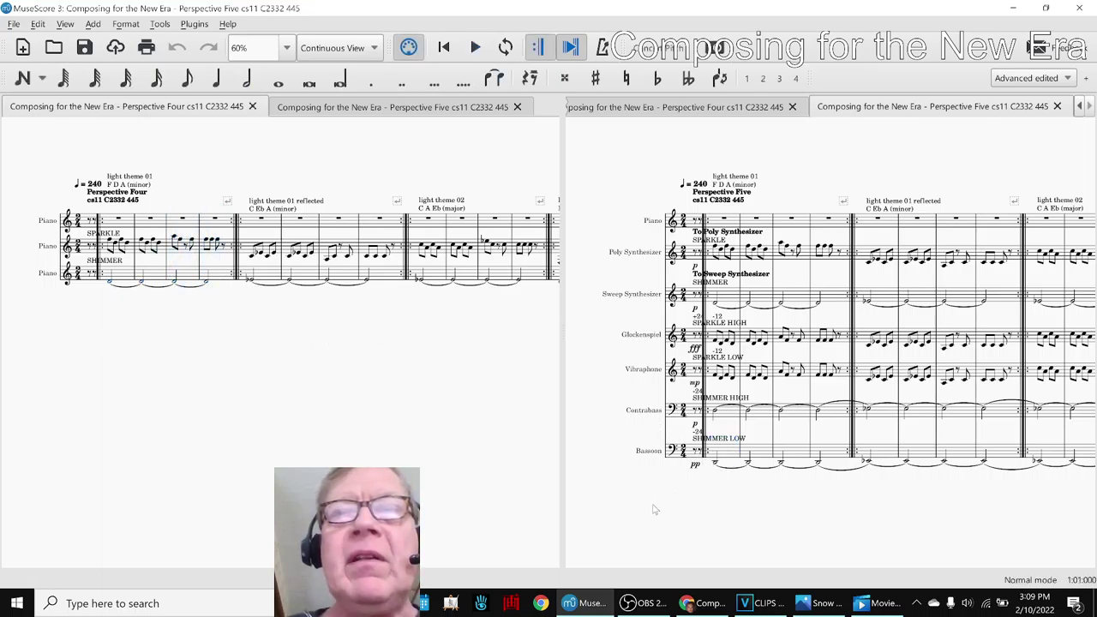
key("space")
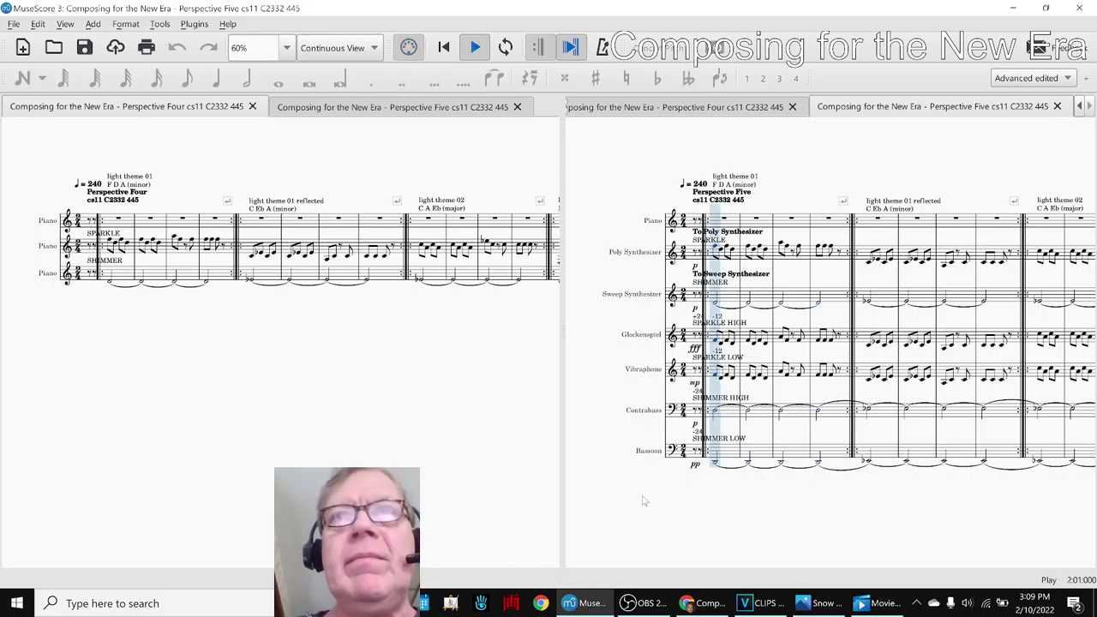
key("space")
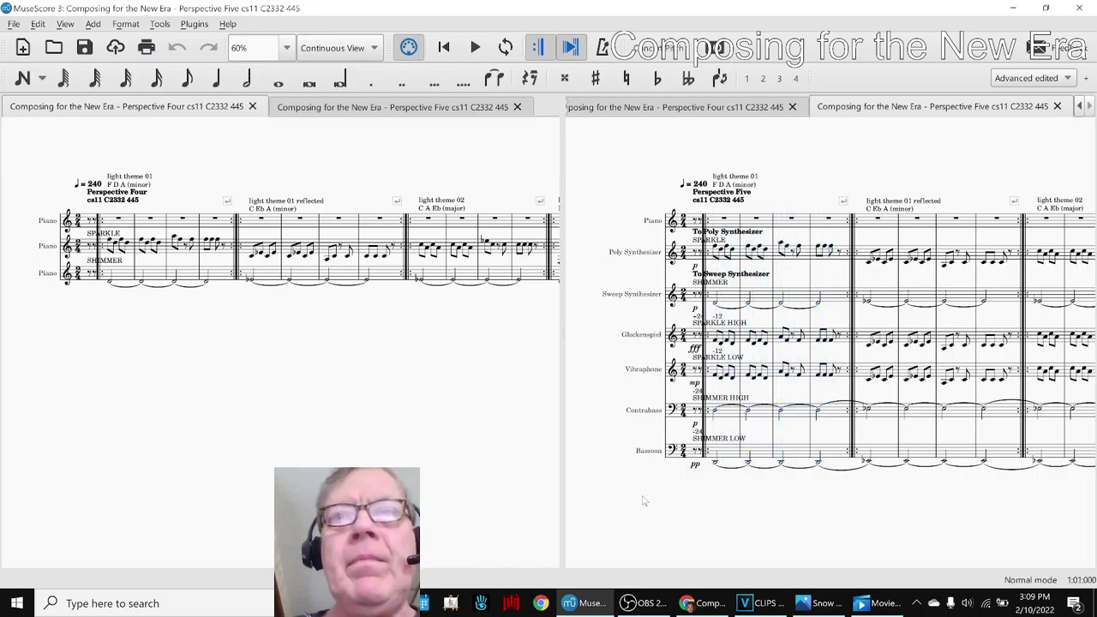
Browse the snow ball photos back to Snow Ball 02, then play the Snow Ball Clip 03 fairy clip.
left_click(810, 606)
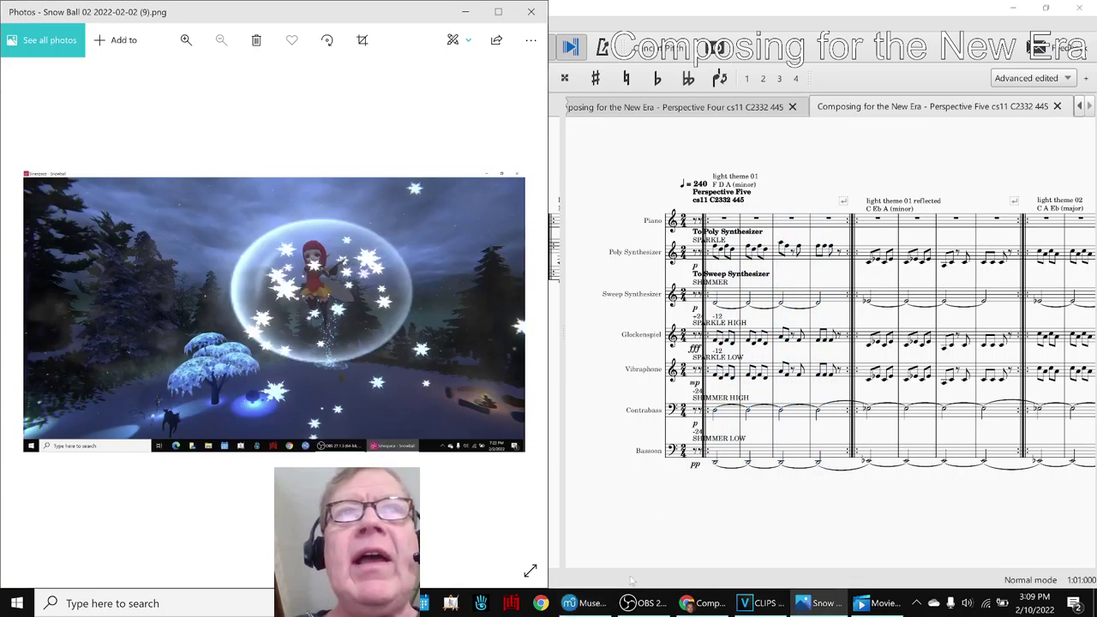
key("Right")
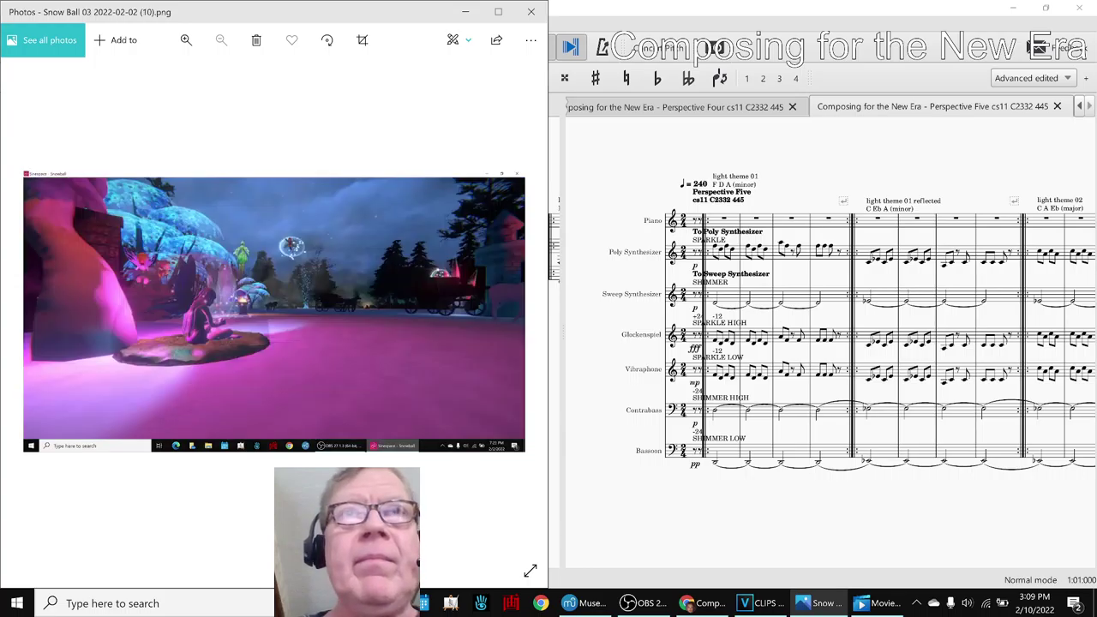
key("Left")
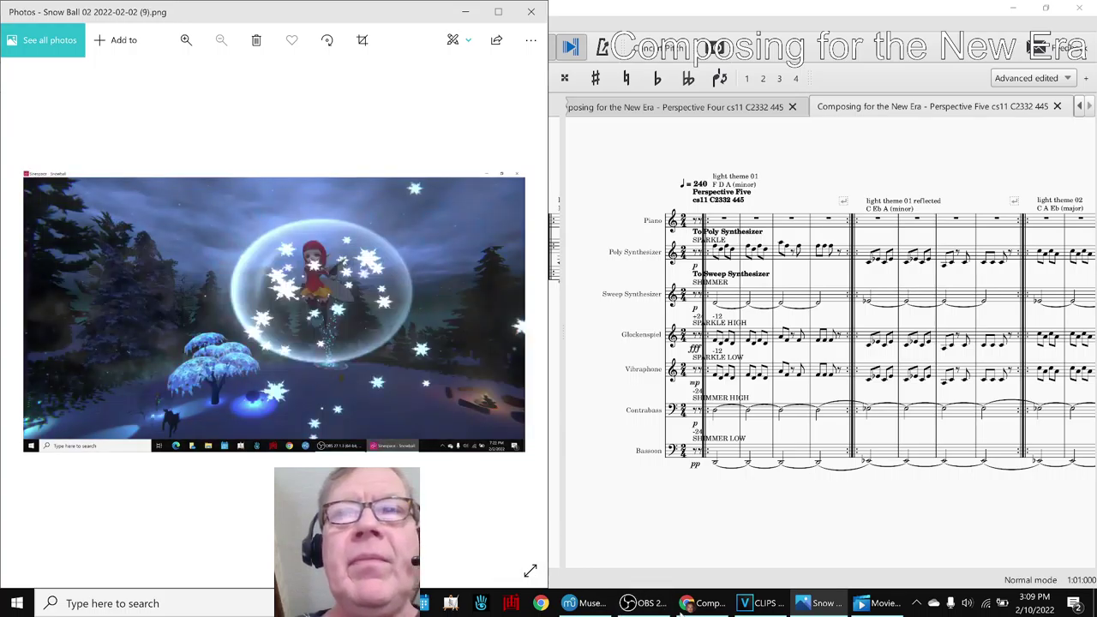
left_click(883, 603)
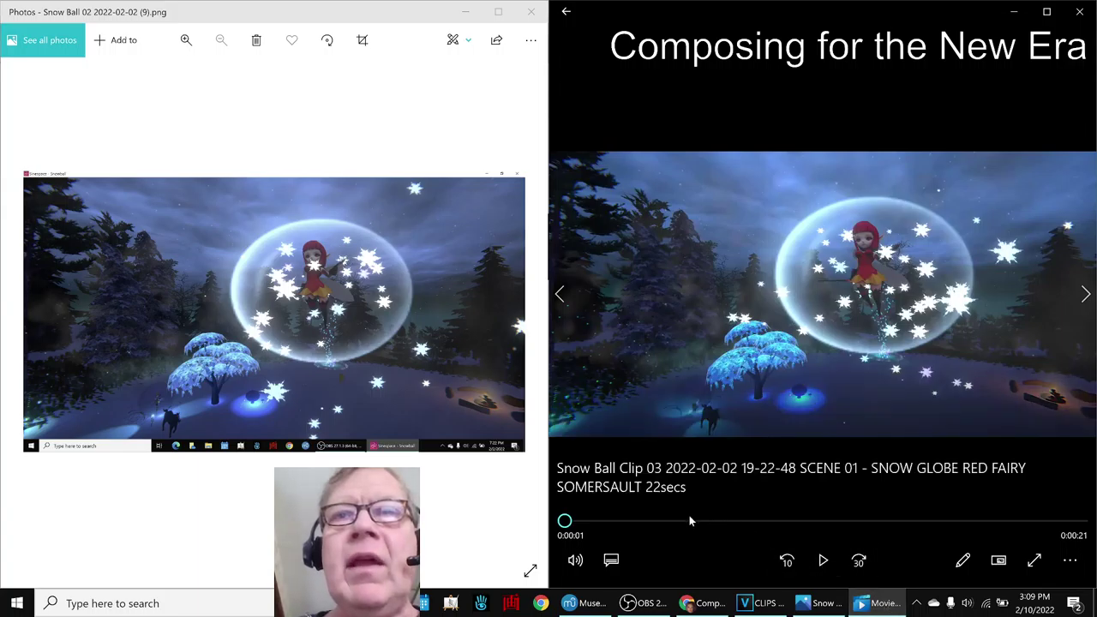
left_click(822, 560)
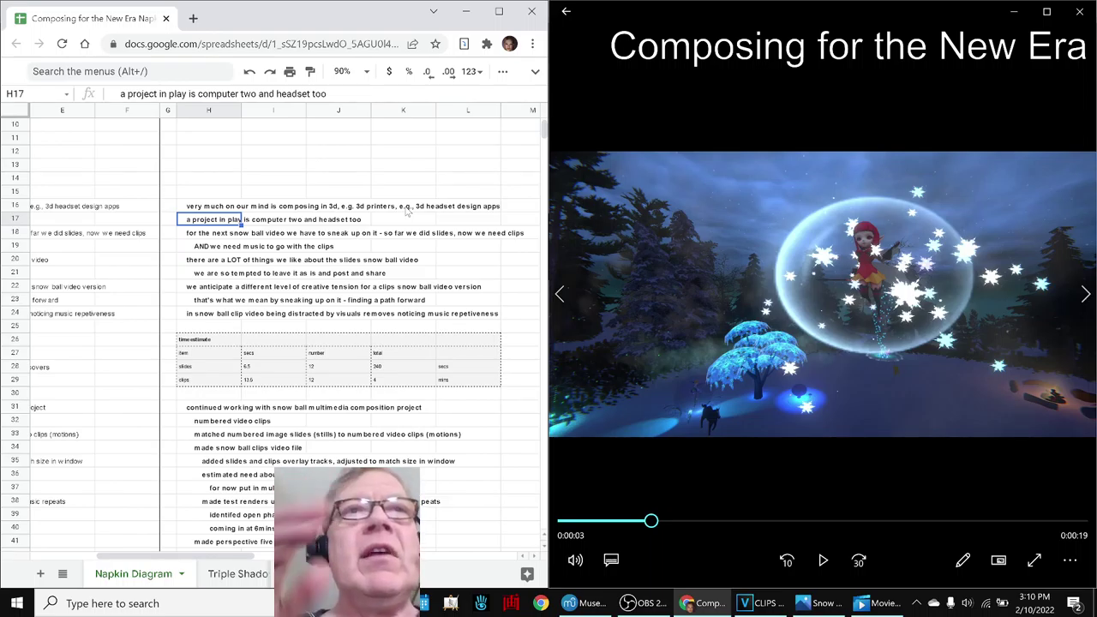
key("Down")
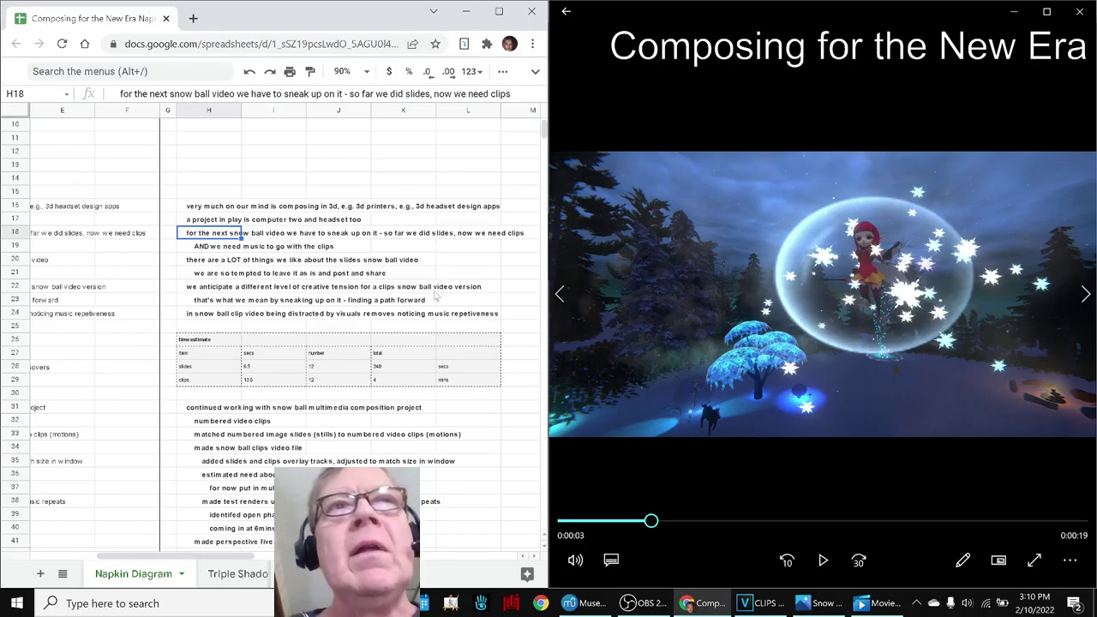
left_click(806, 604)
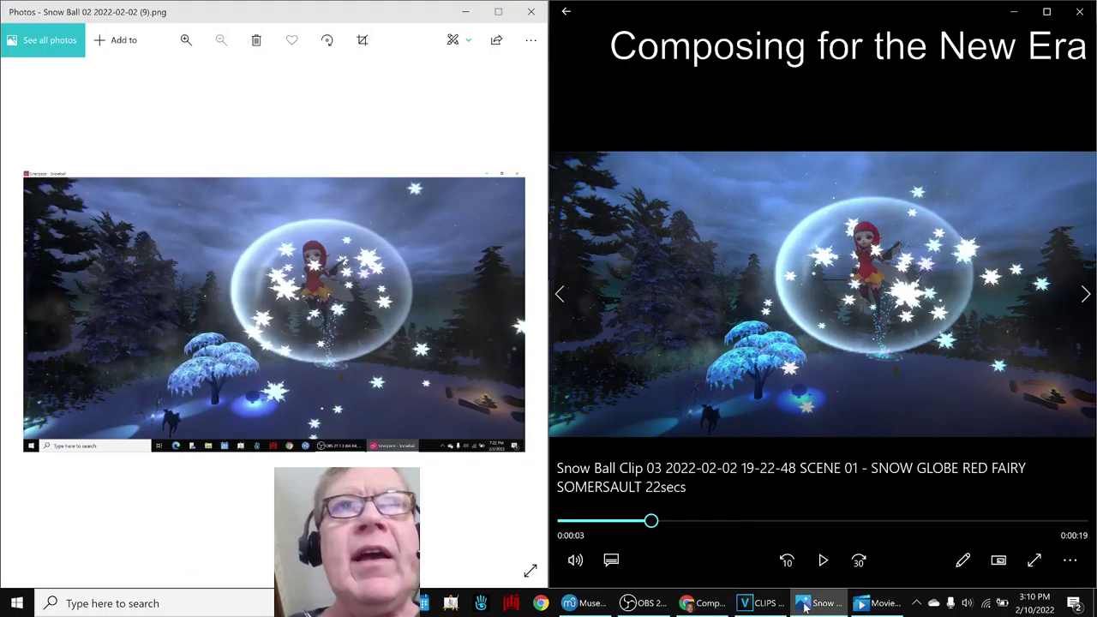
left_click(702, 603)
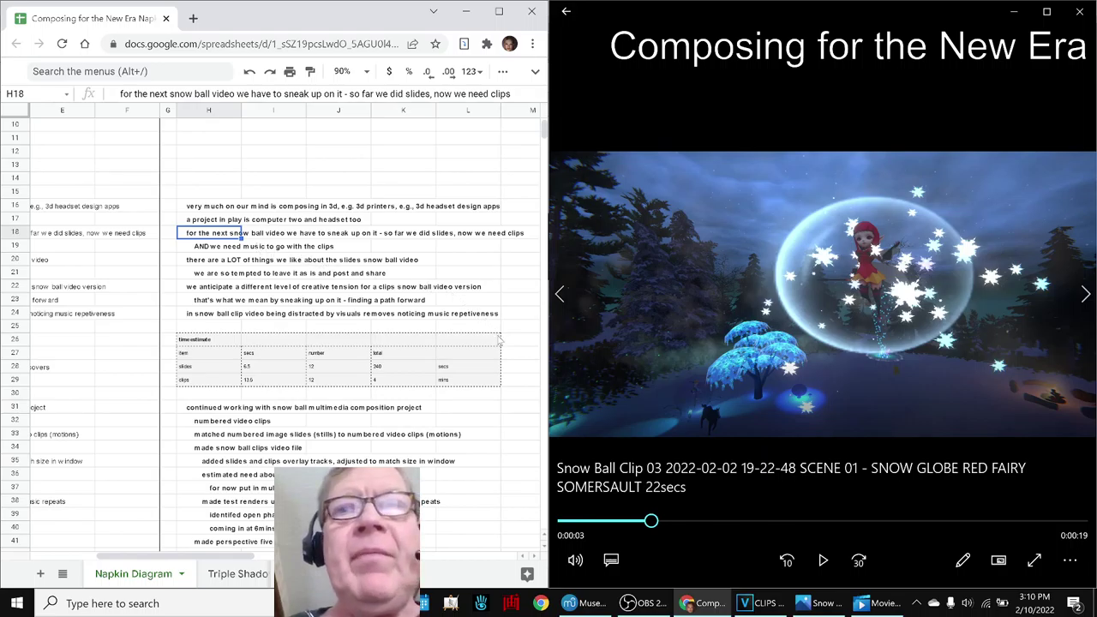
left_click(590, 605)
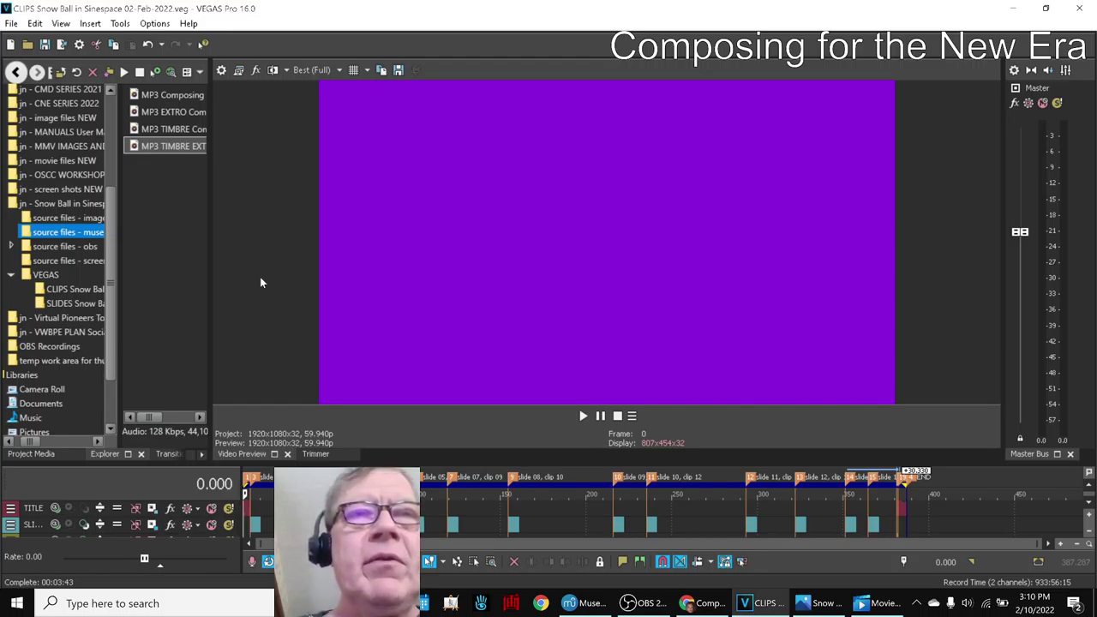
Preview the project's opening, pausing at 17.801, then move to about 25 seconds.
key("space")
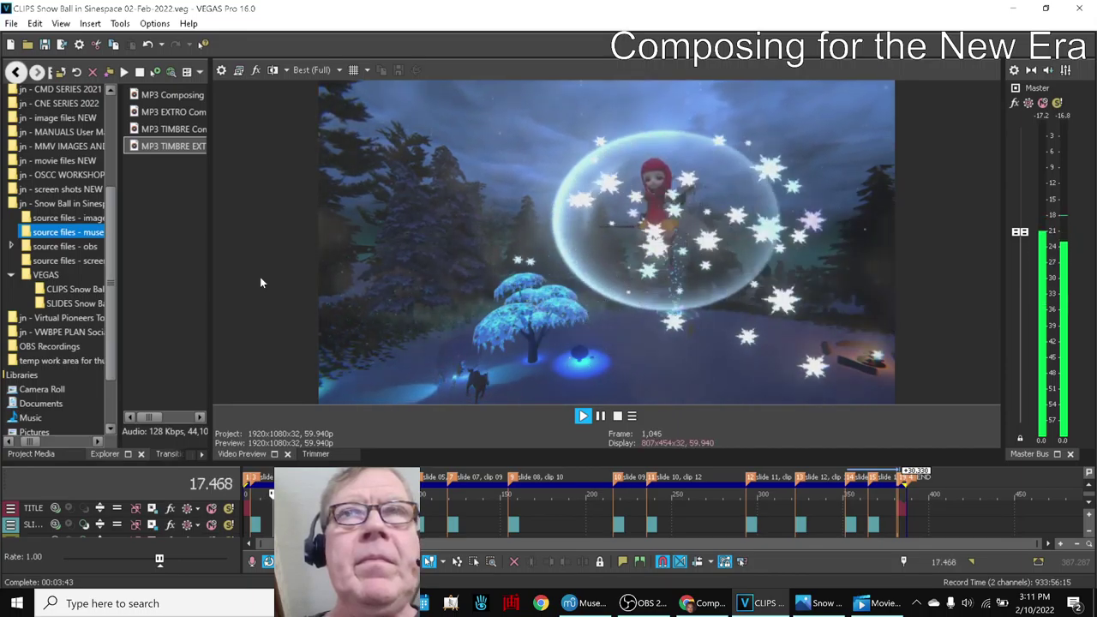
key("space")
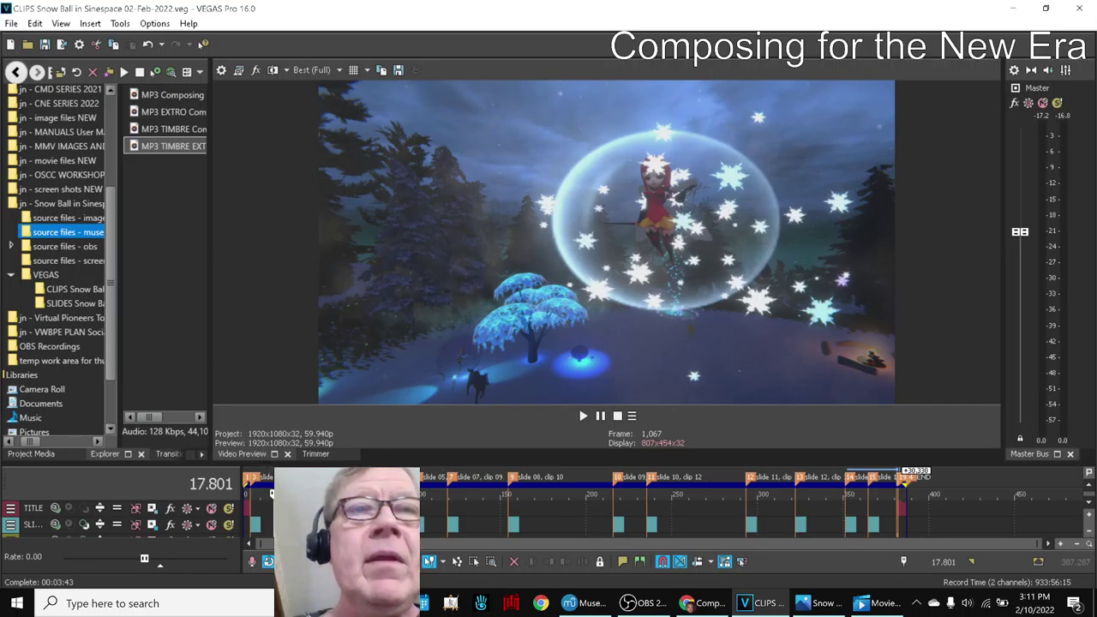
left_click(285, 493)
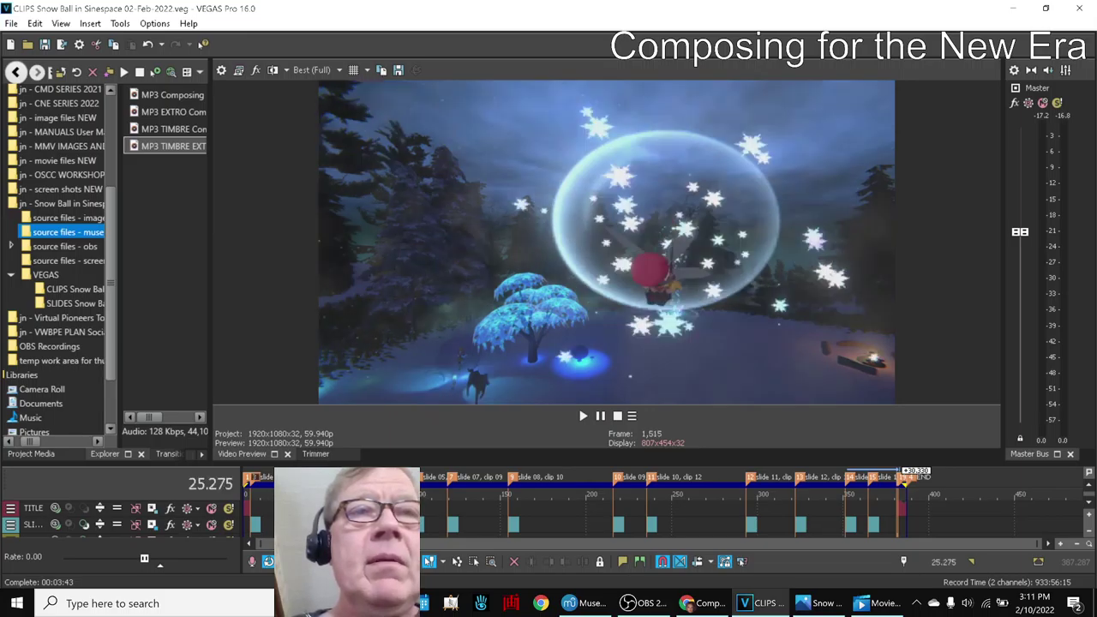
Replay the clips video from 21.672 and stop it again.
left_click(285, 492)
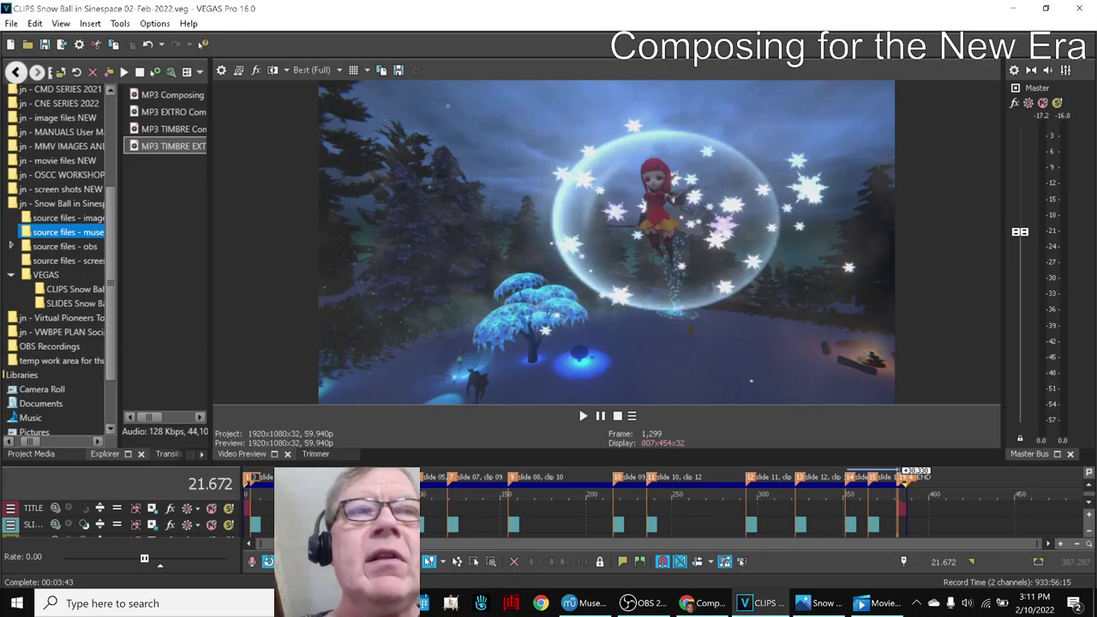
key("space")
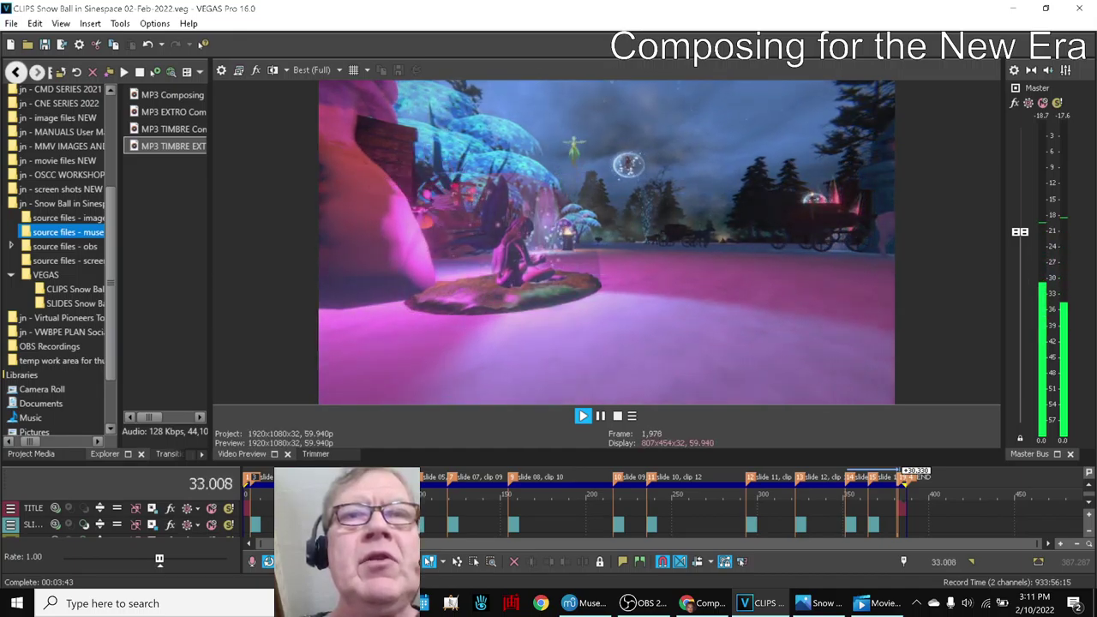
key("space")
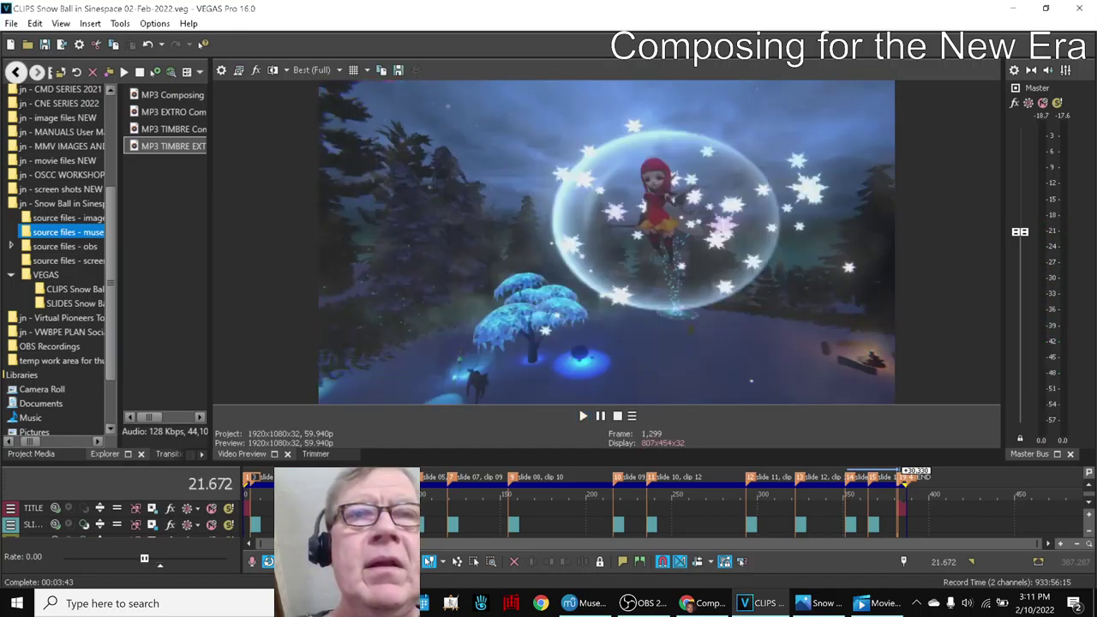
Play the video from the 55-second point and return to the 72.923-second frame.
left_click(353, 495)
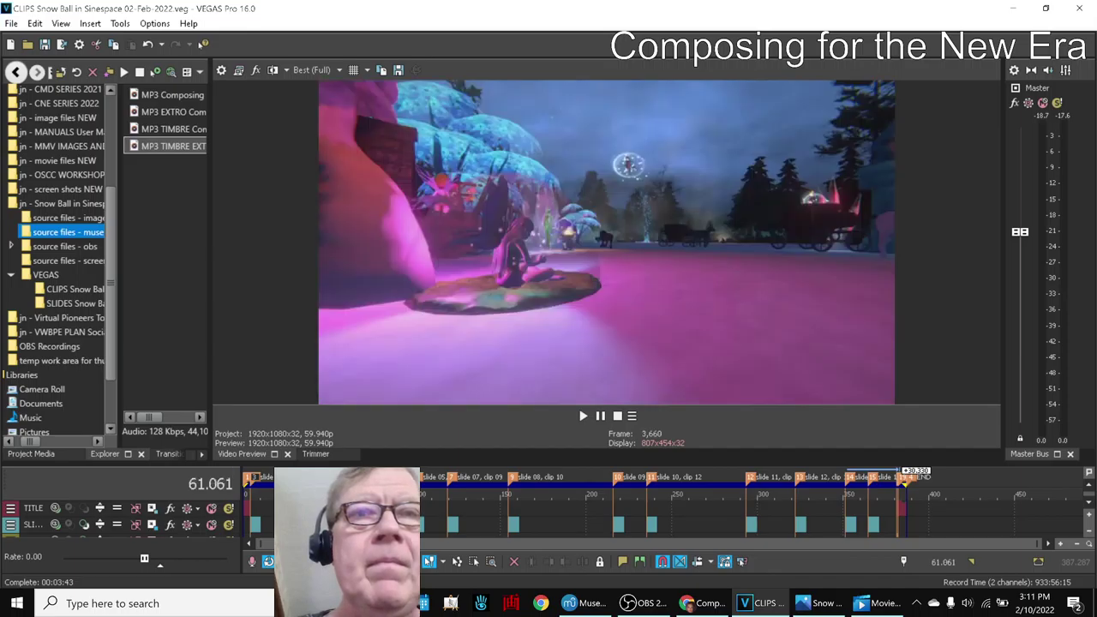
left_click(343, 495)
key("space")
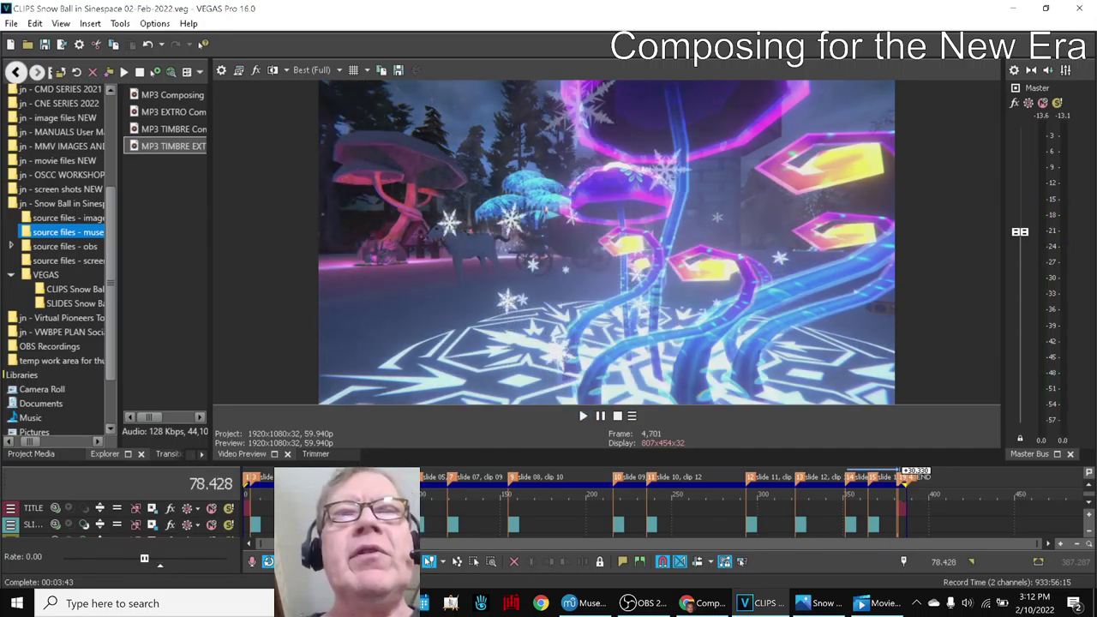
key("ctrl+Left")
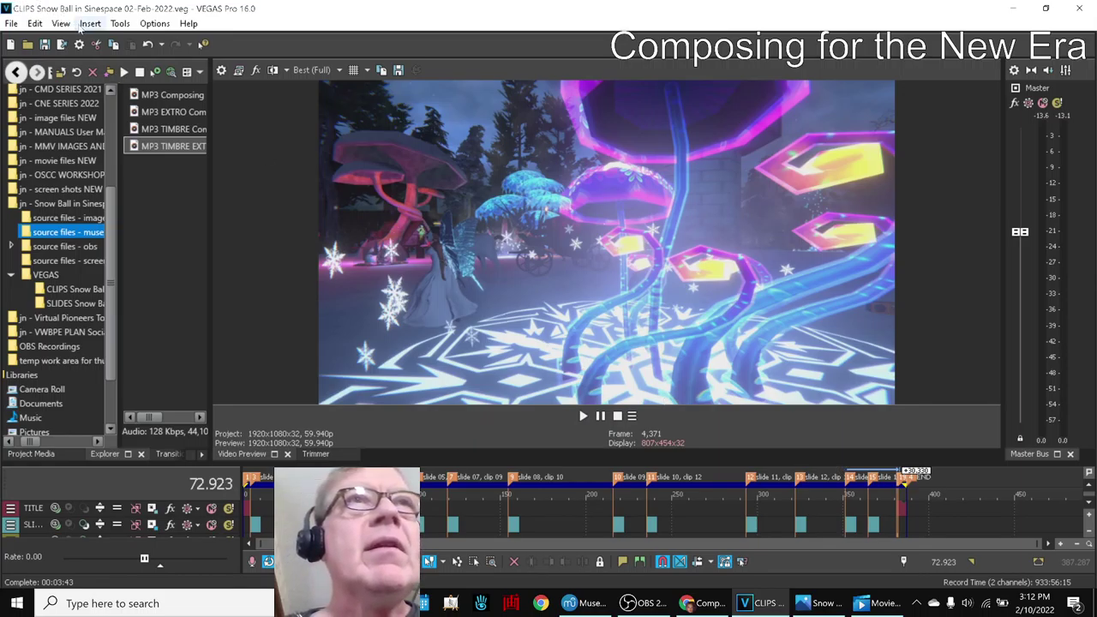
left_click(60, 23)
Apply the 0 Show All Buttons layout from View > Window Layouts.
mouse_move(73, 82)
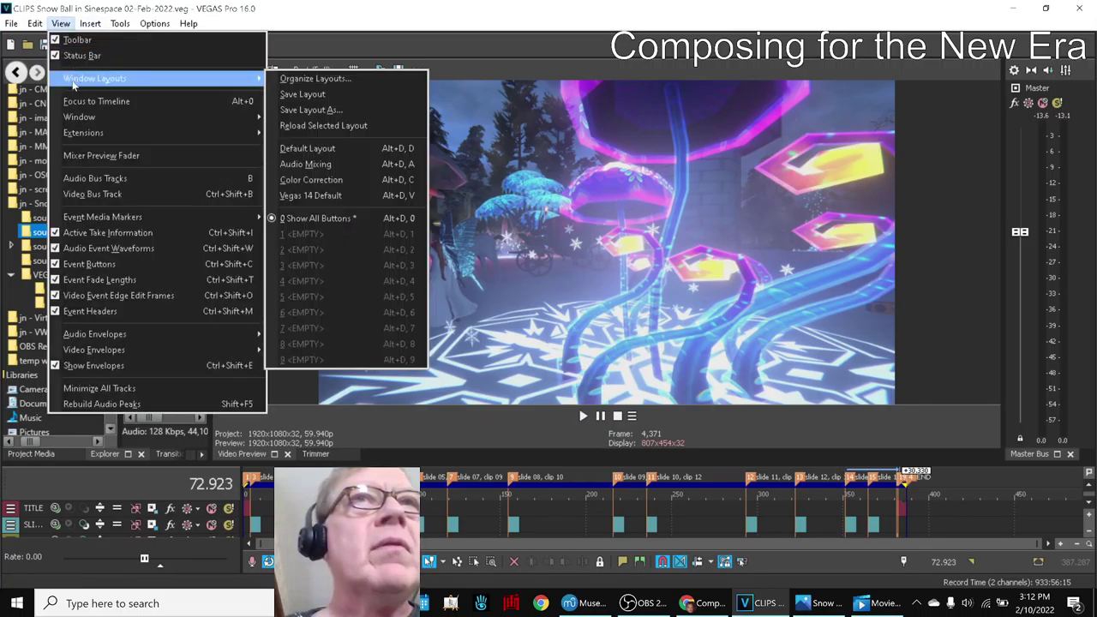
left_click(297, 218)
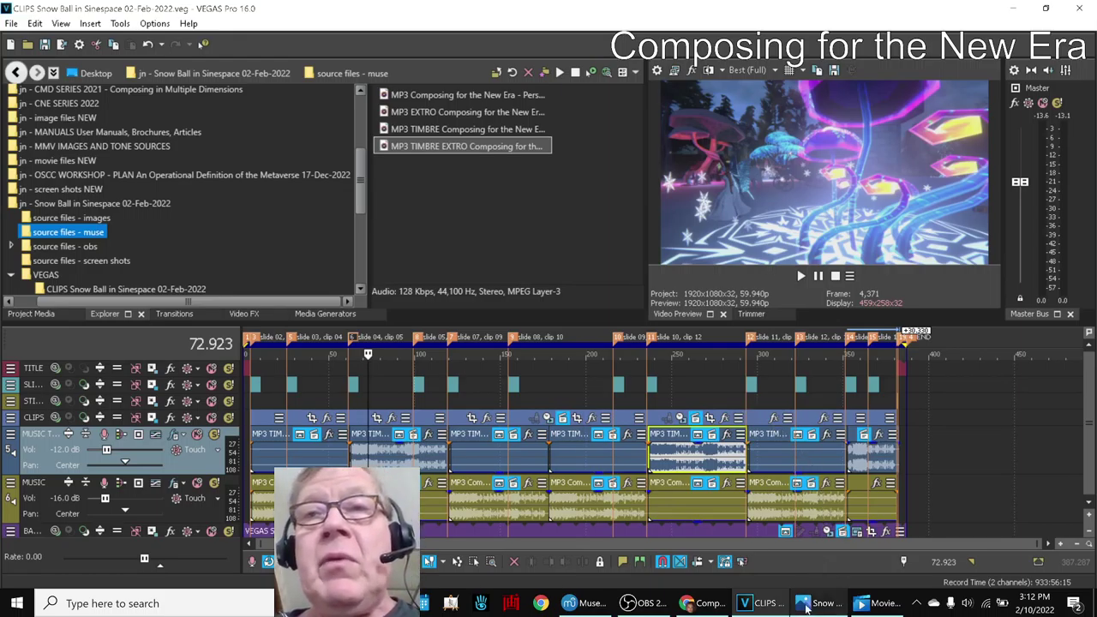
Bring MuseScore forward, let Perspective Five fill the window, and play it from its start.
left_click(591, 604)
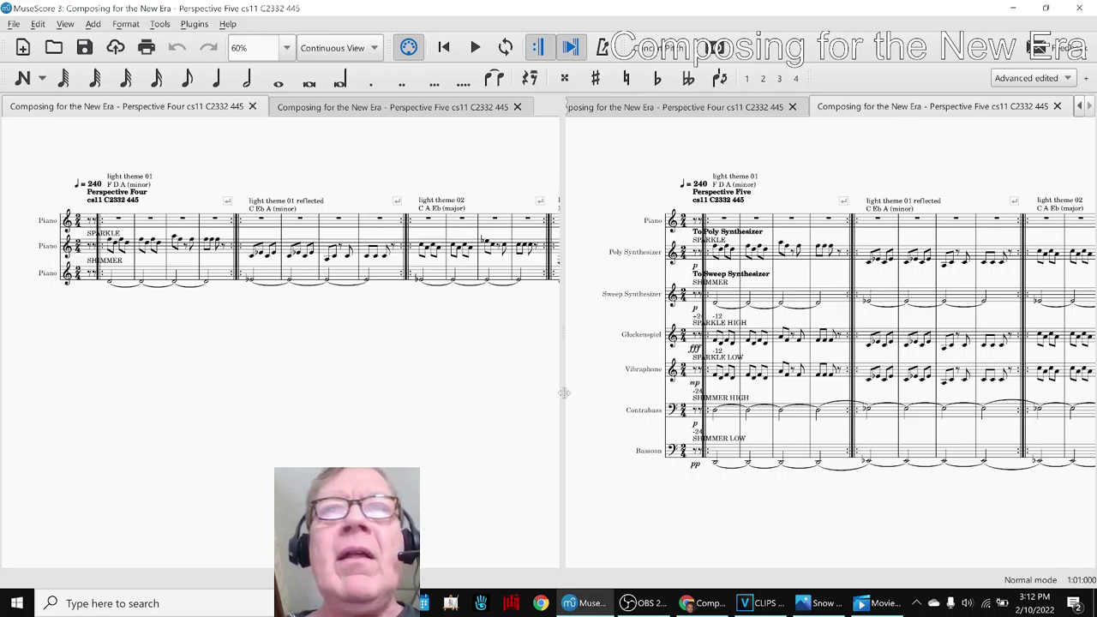
left_click_drag(564, 392, 18, 378)
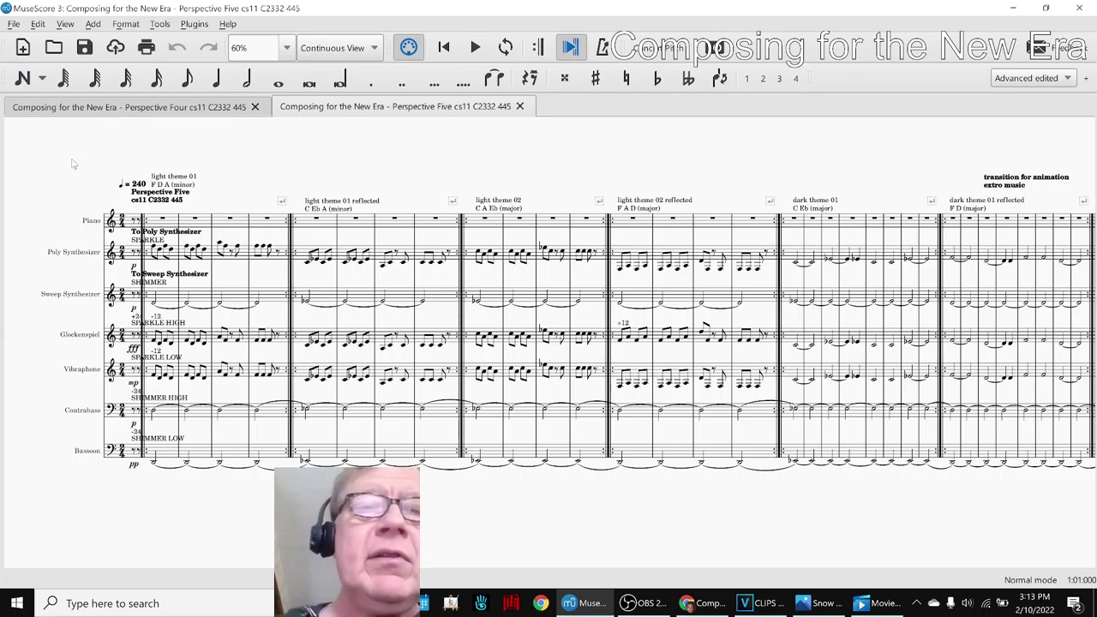
key("ctrl+Home")
key("Escape")
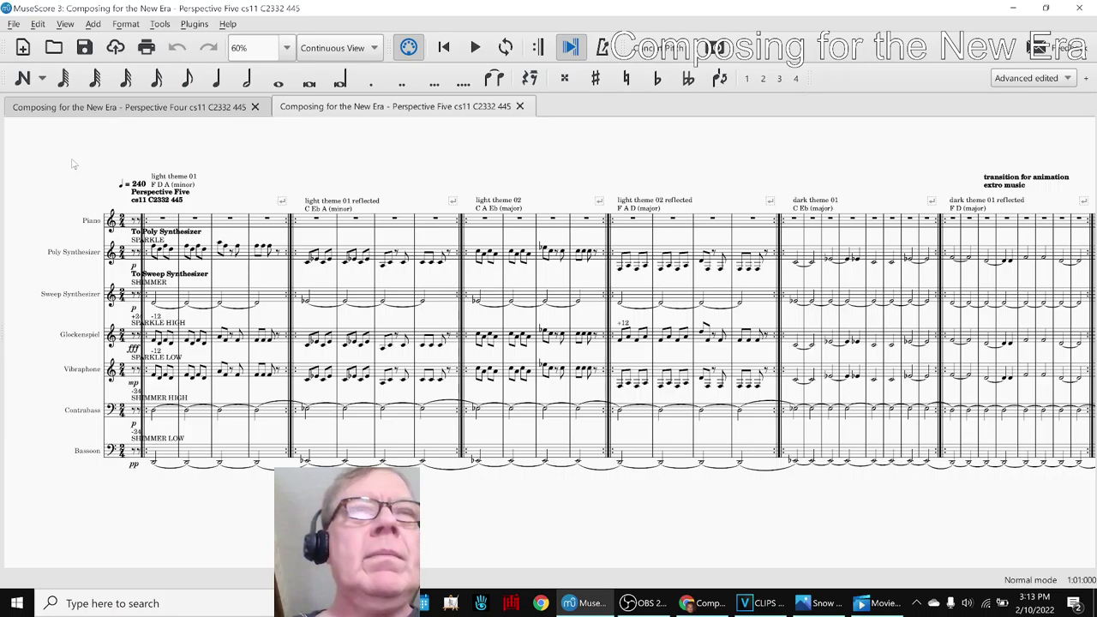
key("space")
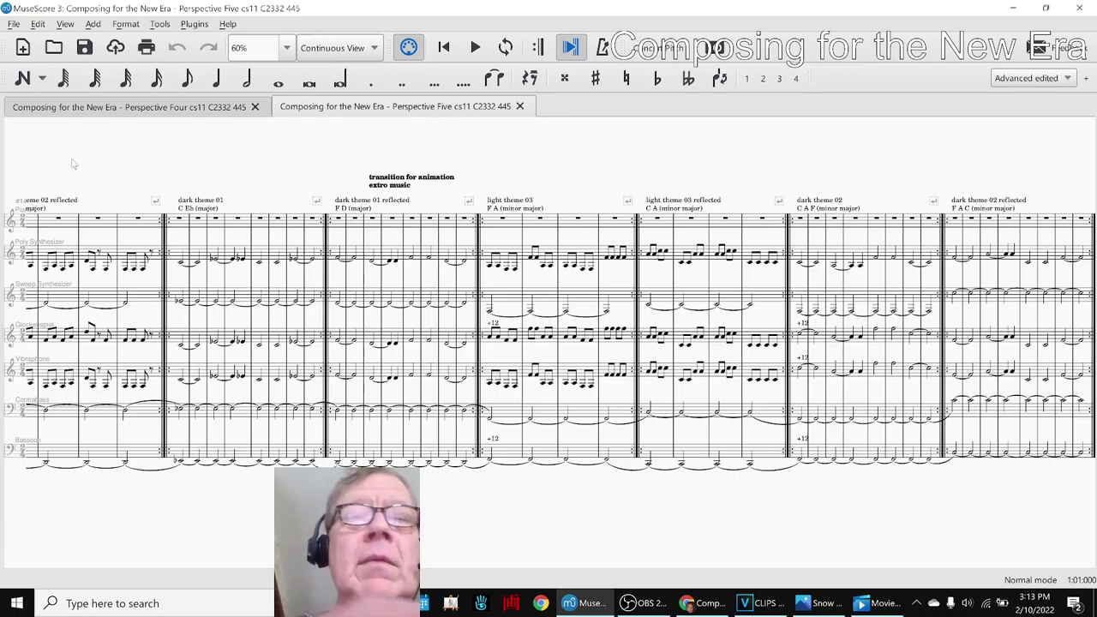
key("ctrl+Home")
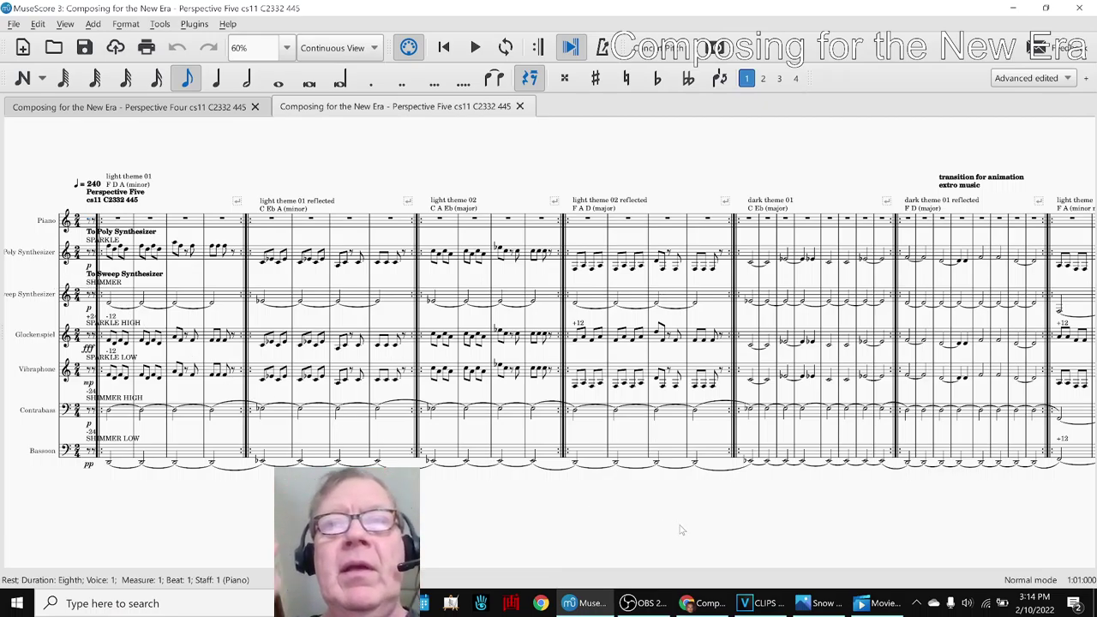
Bring the Napkin Diagram planning sheet in Chrome to the front.
left_click(687, 605)
Step through the next steps: qa test render, compose 4+ minutes music, shorten selected clips.
key("Home")
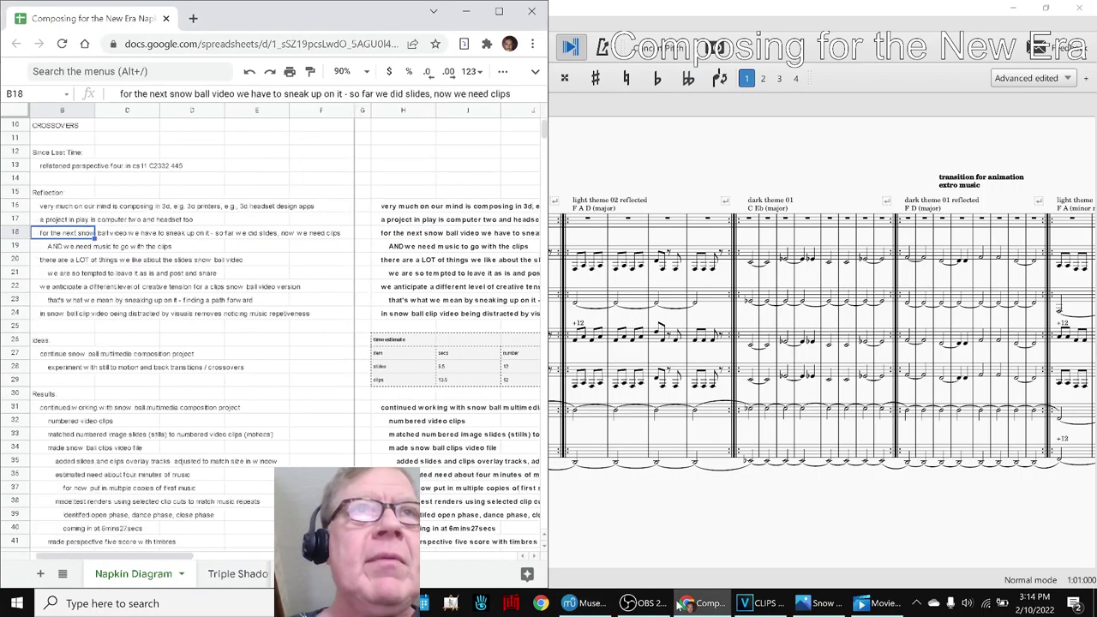
key("Down")
key("Down")
key("Down")
key("Down")
key("Down")
key("Down")
key("Down")
key("Down")
key("Down")
key("Down")
key("Down")
key("Down")
key("Down")
key("Down")
key("Down")
key("Down")
key("Down")
key("Down")
key("Down")
key("Down")
key("Down")
key("Down")
key("Down")
key("Down")
key("Down")
key("Down")
key("Down")
key("Down")
key("Down")
key("Down")
key("Down")
key("Down")
key("Down")
key("Down")
key("Down")
key("Down")
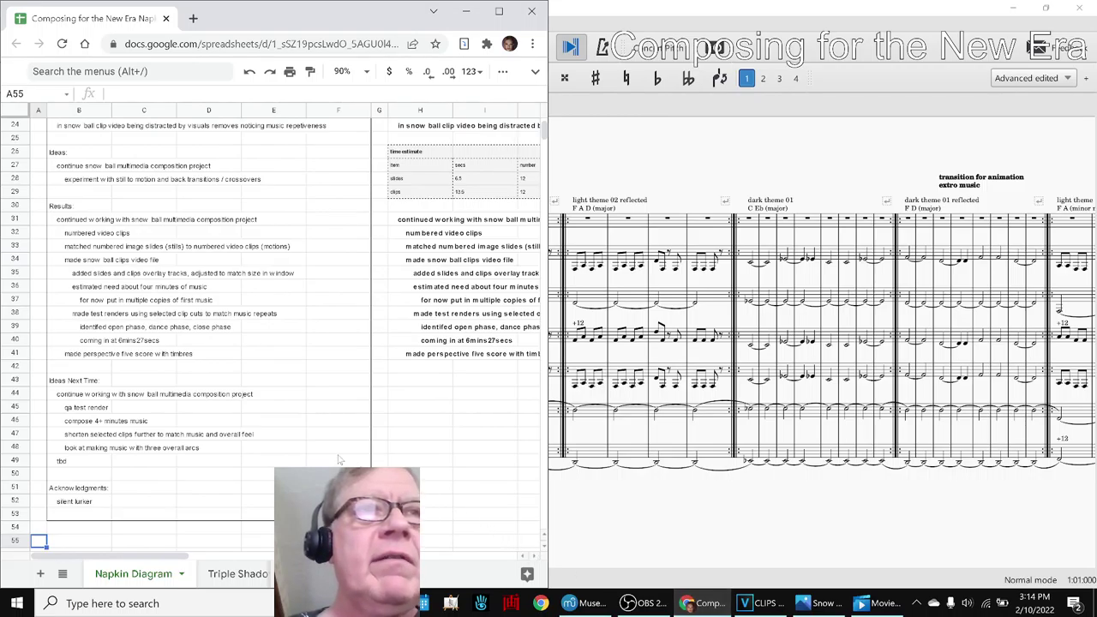
left_click(67, 411)
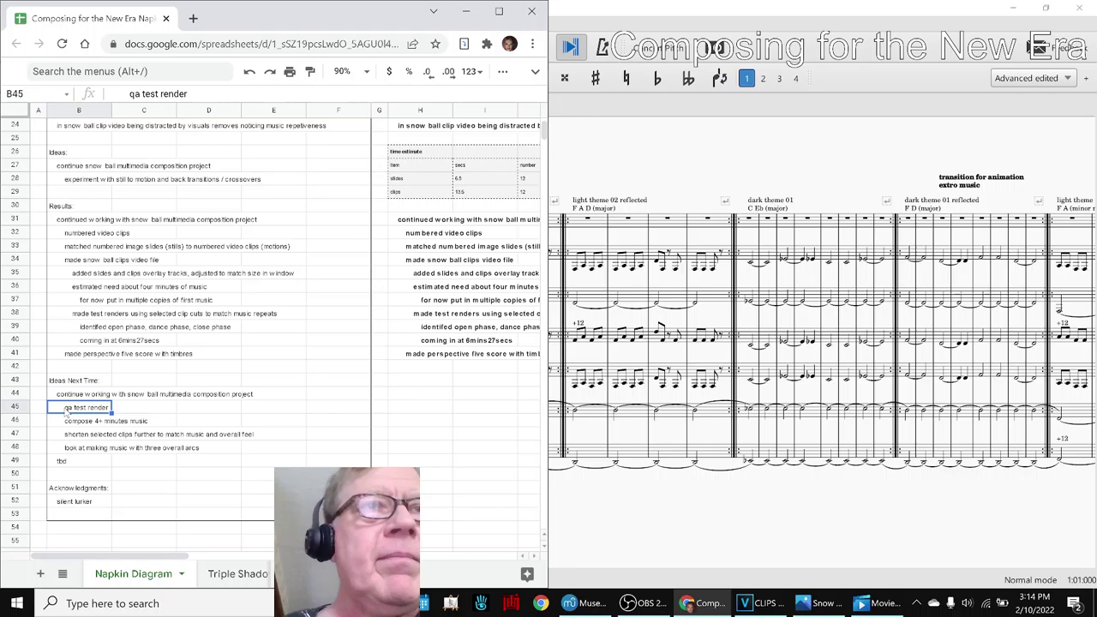
left_click(66, 425)
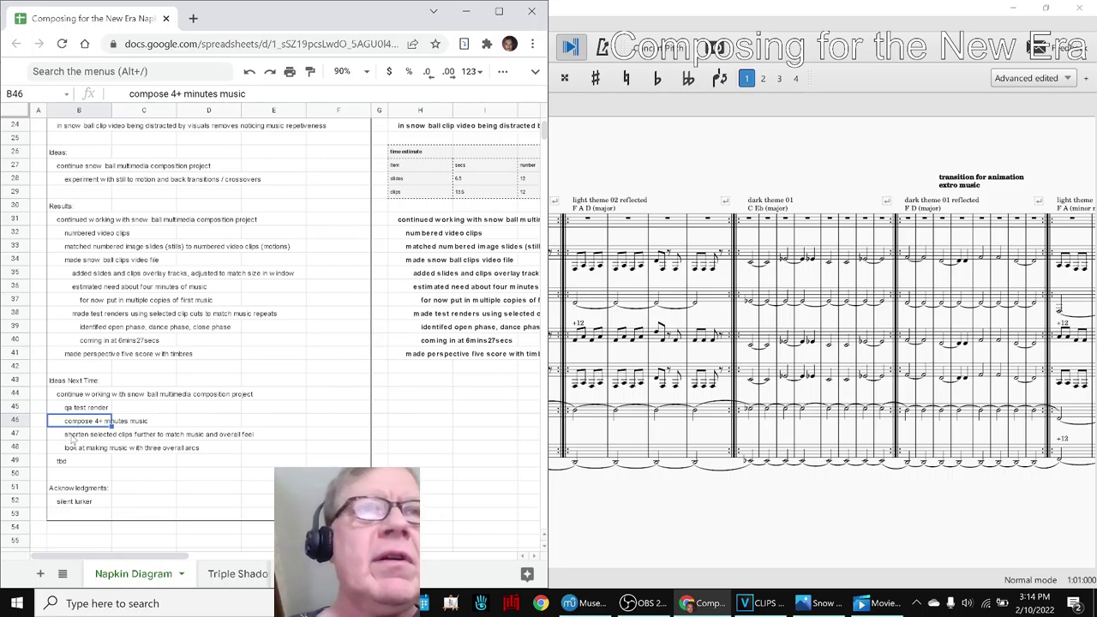
left_click(72, 437)
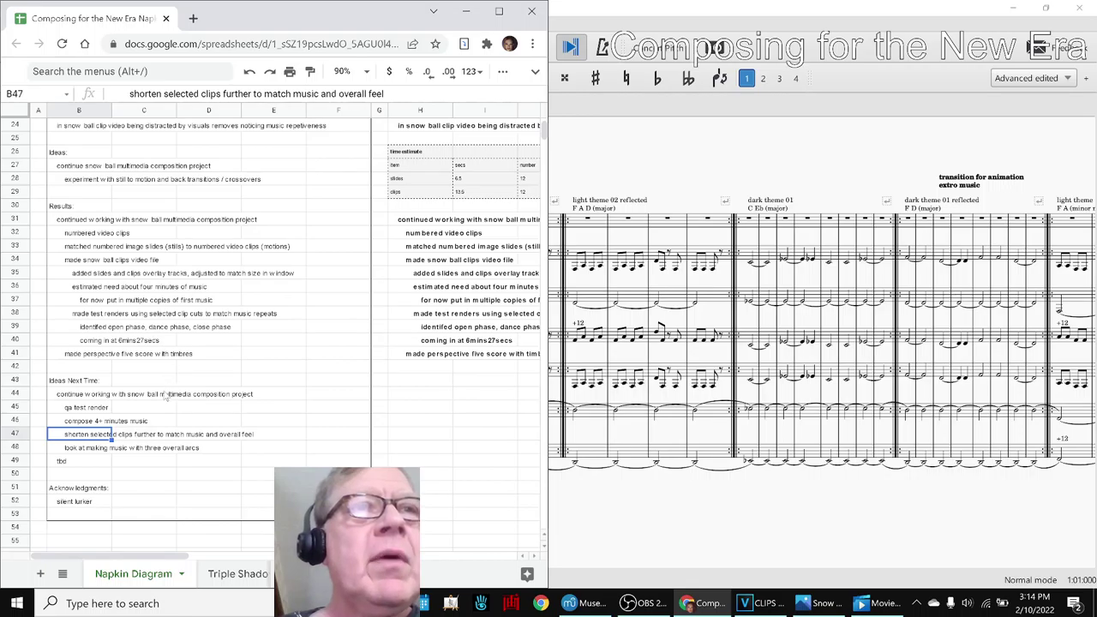
Review the three overall arcs, tbd and acknowledgments entries, then bring OBS forward.
left_click(112, 449)
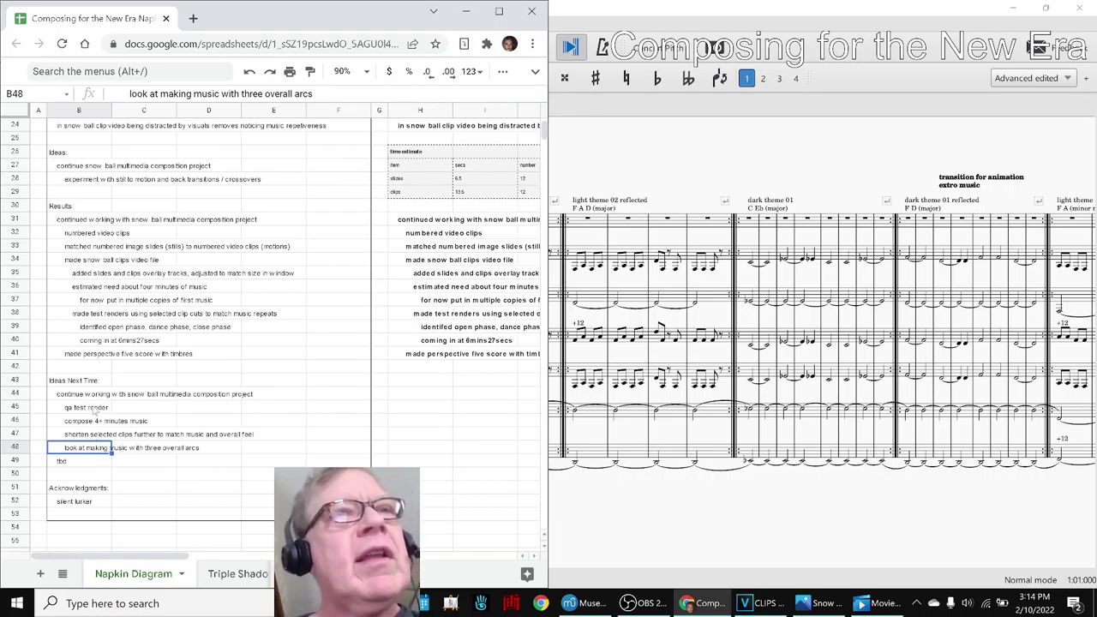
left_click(89, 463)
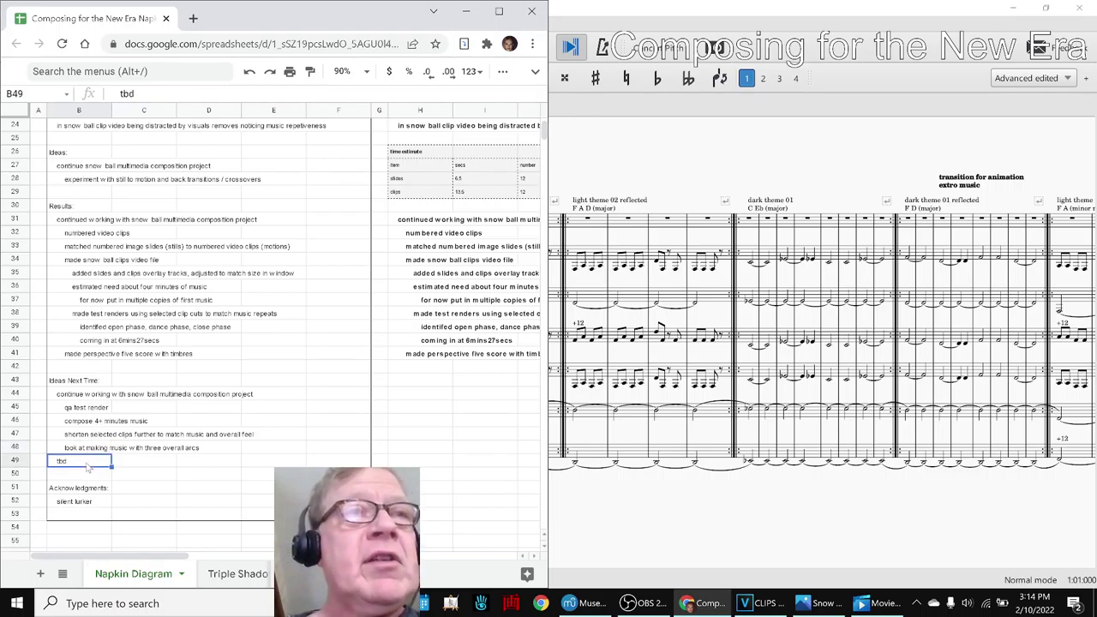
left_click(75, 505)
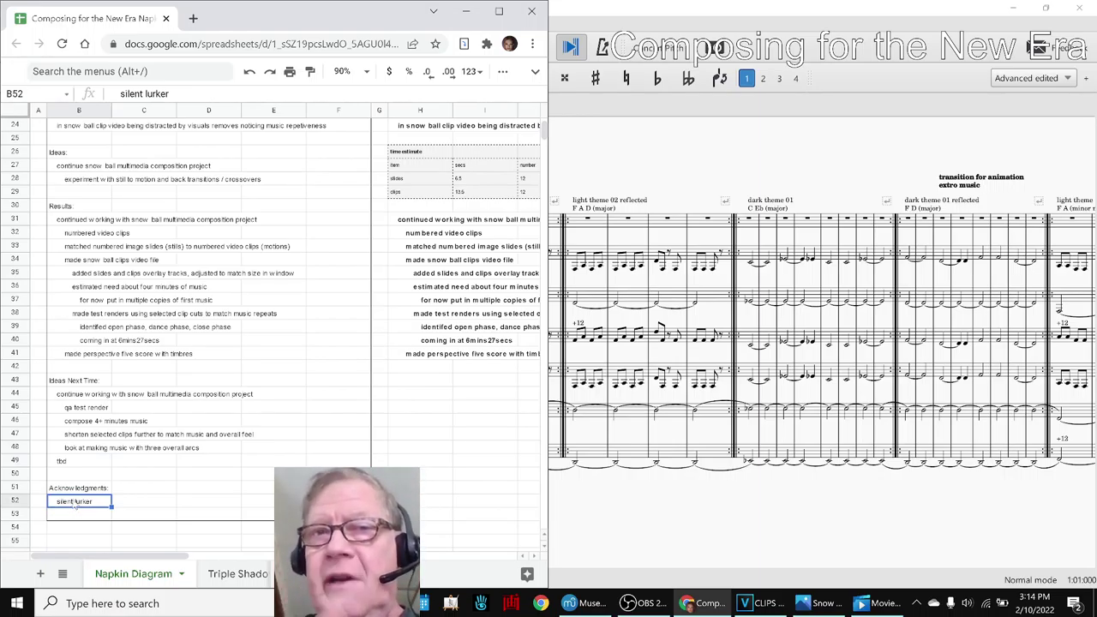
left_click(643, 603)
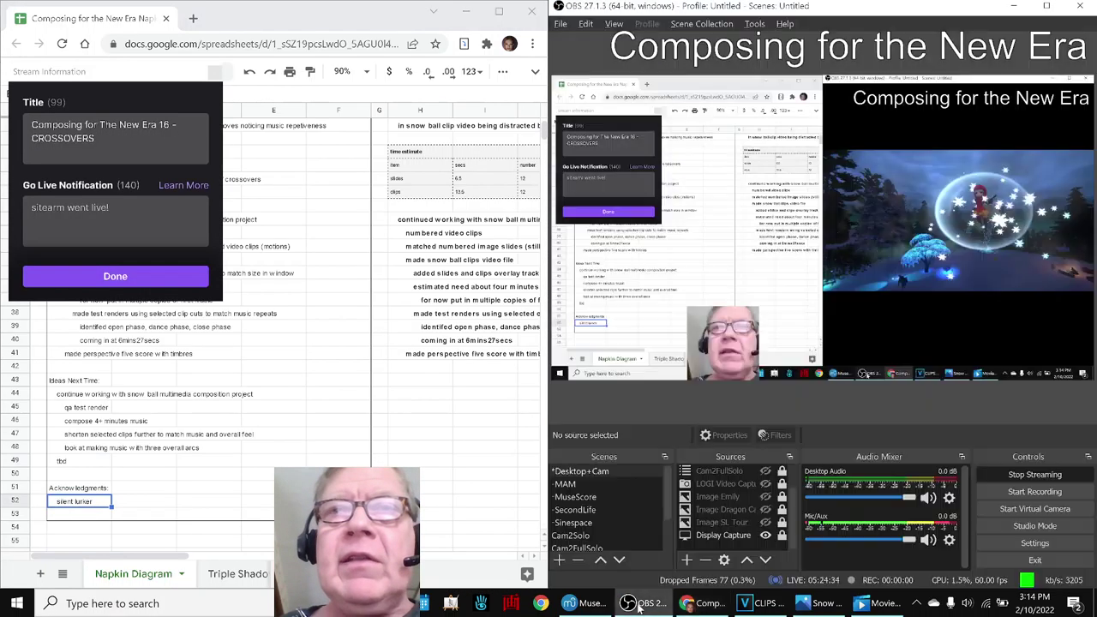